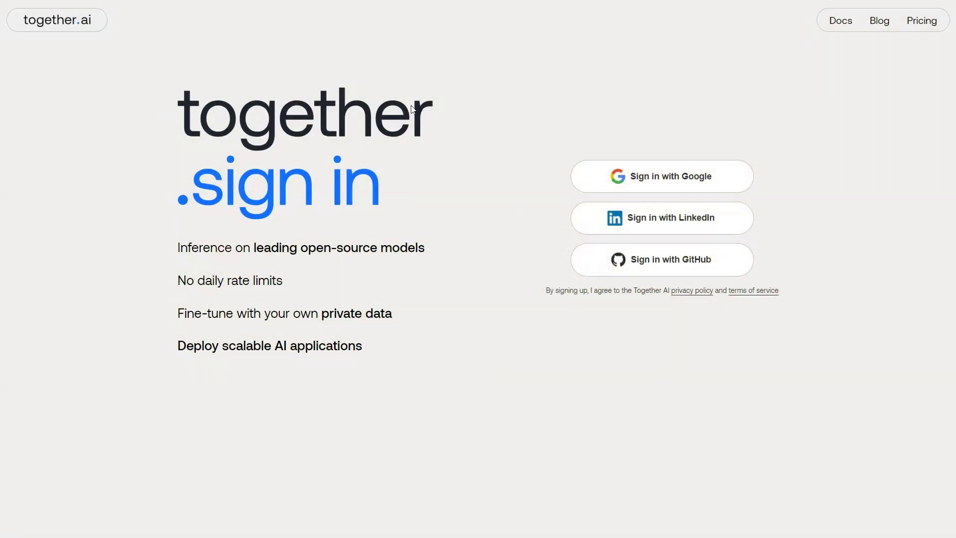
Sign in to Together AI with a Google account.
left_click(677, 178)
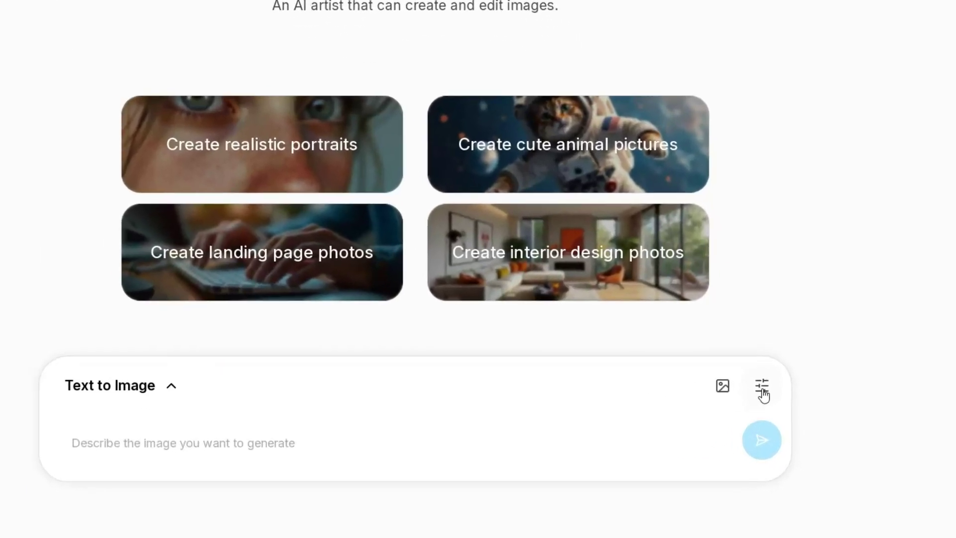
In the image settings under Create, select FLUX1.1 [pro] from the Models list.
left_click(761, 392)
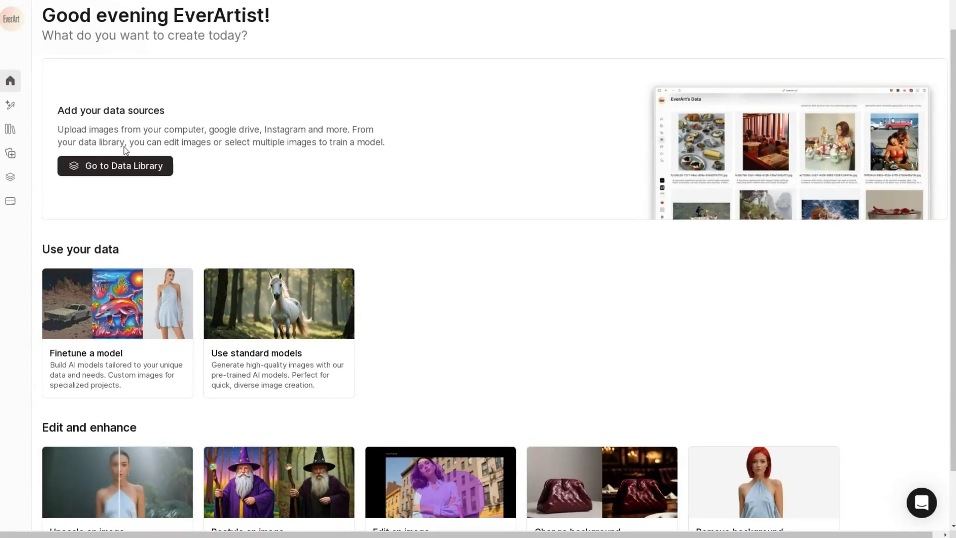
left_click(46, 112)
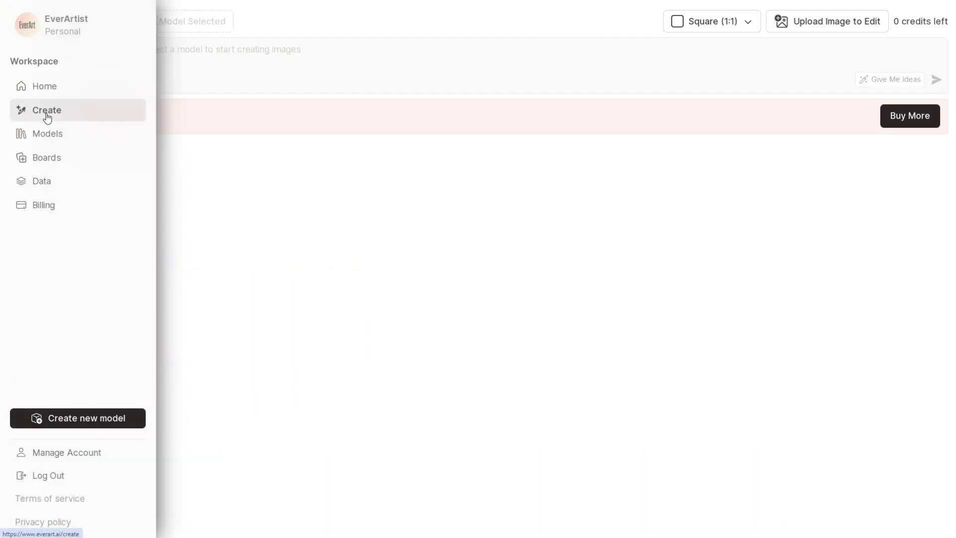
left_click(122, 23)
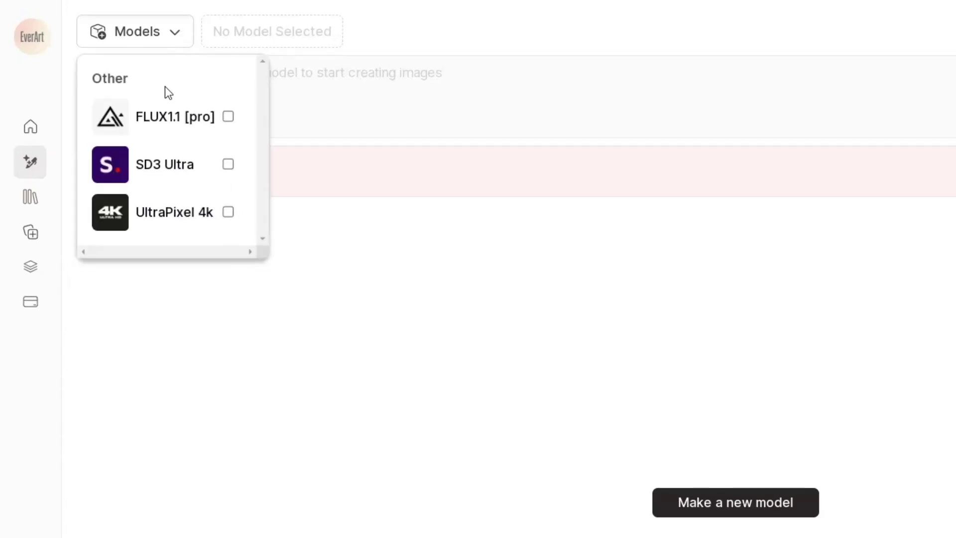
left_click(226, 118)
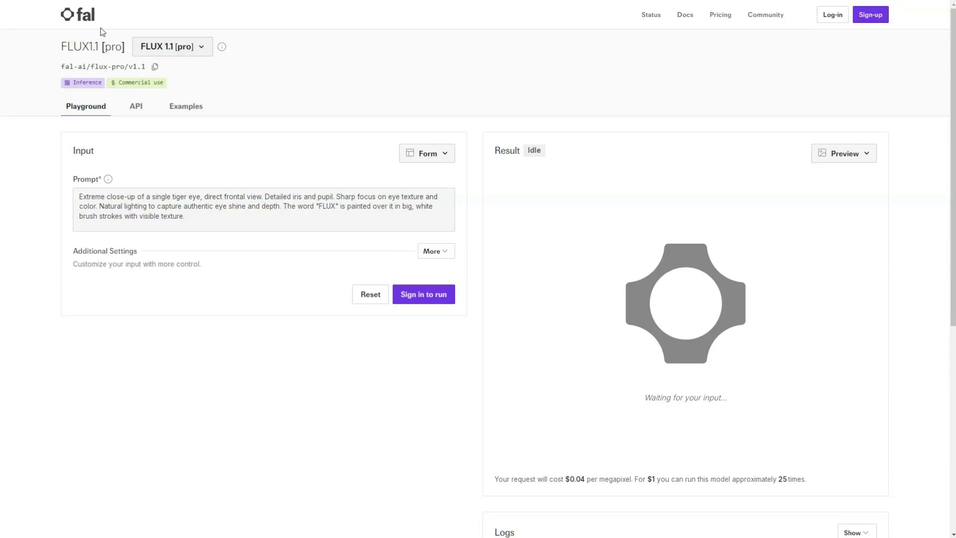
Show the FLUX 1.1 [pro] version list, then scroll down to the Pricing section.
left_click(201, 47)
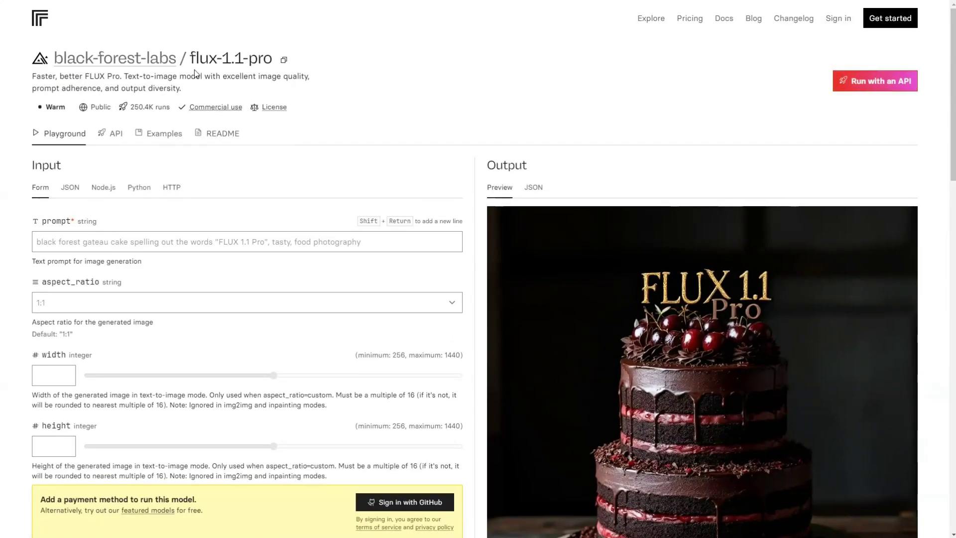
scroll(414, 96, "down", 15)
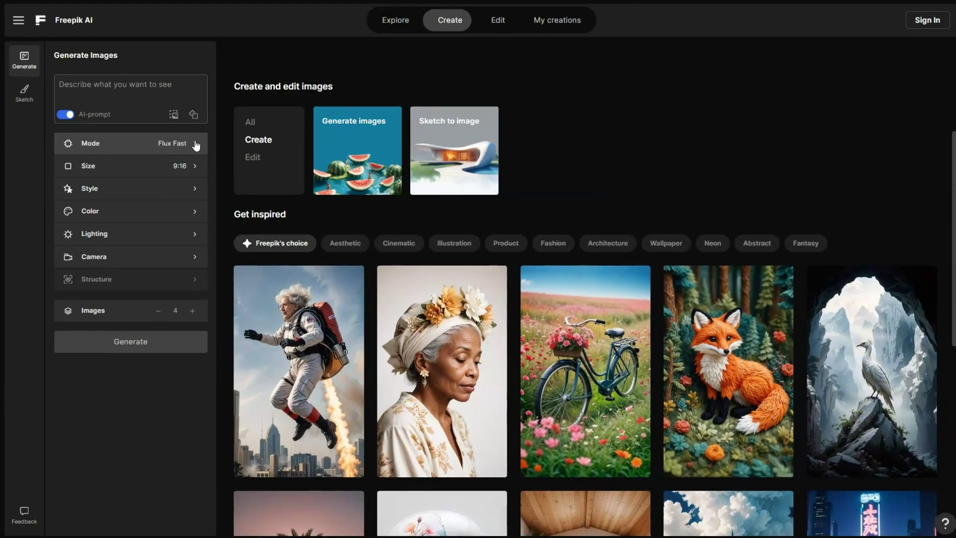
left_click(196, 145)
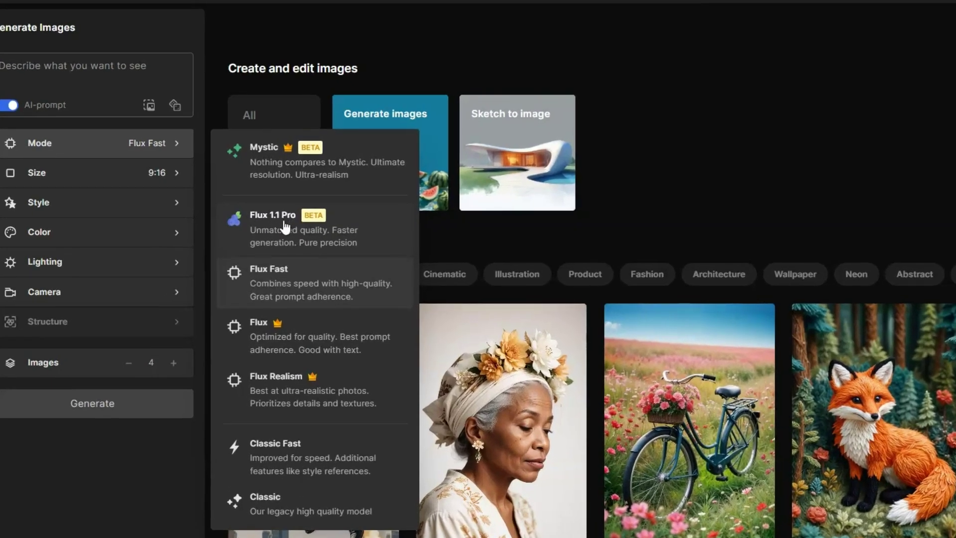
left_click(436, 233)
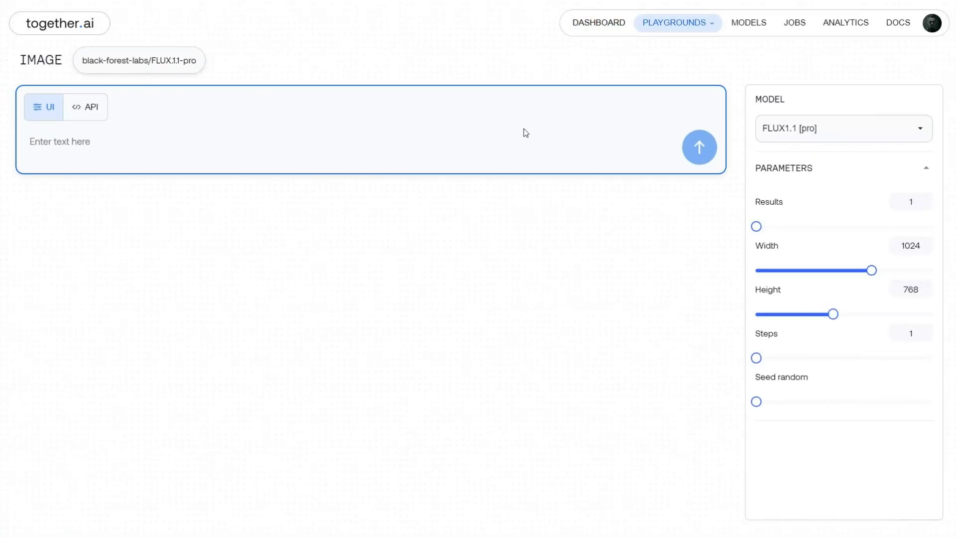
left_click(824, 133)
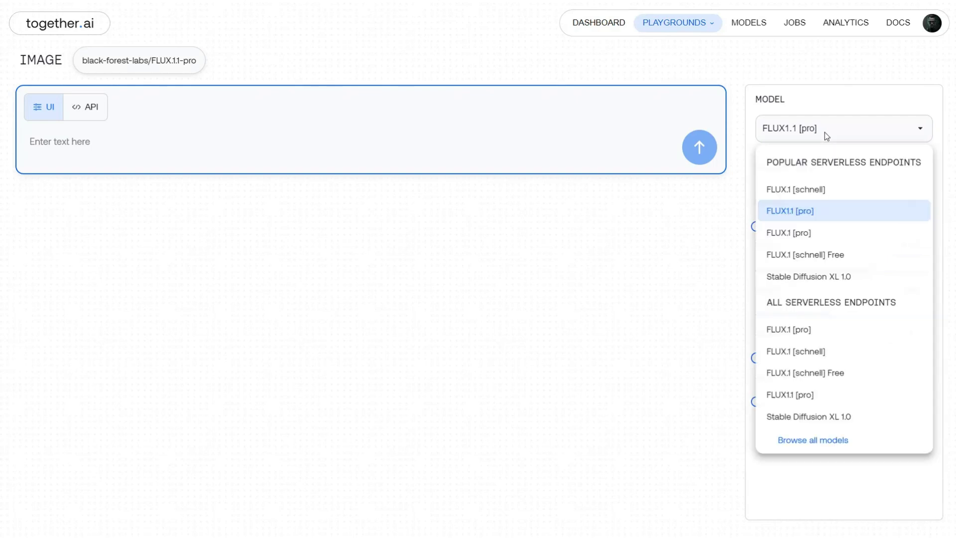
left_click(825, 132)
mouse_move(770, 202)
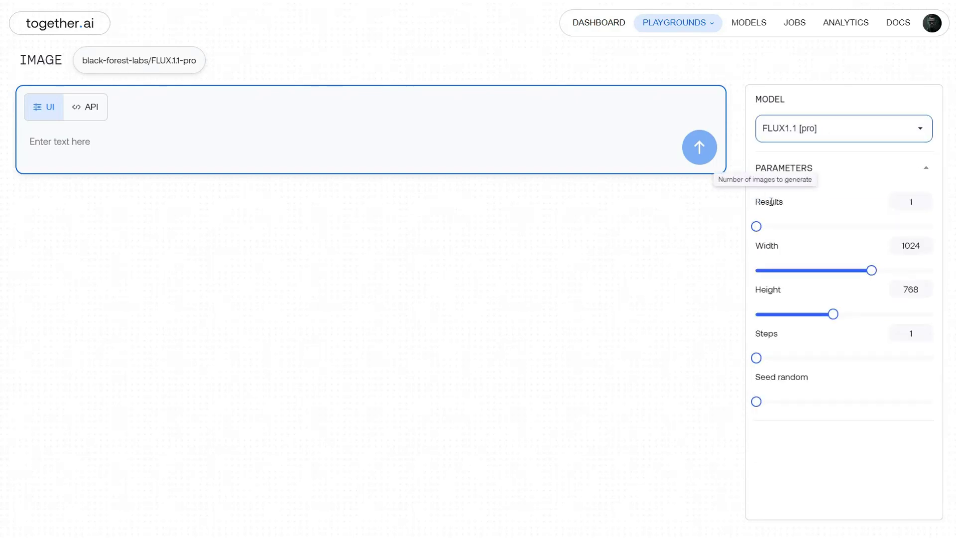
mouse_move(771, 287)
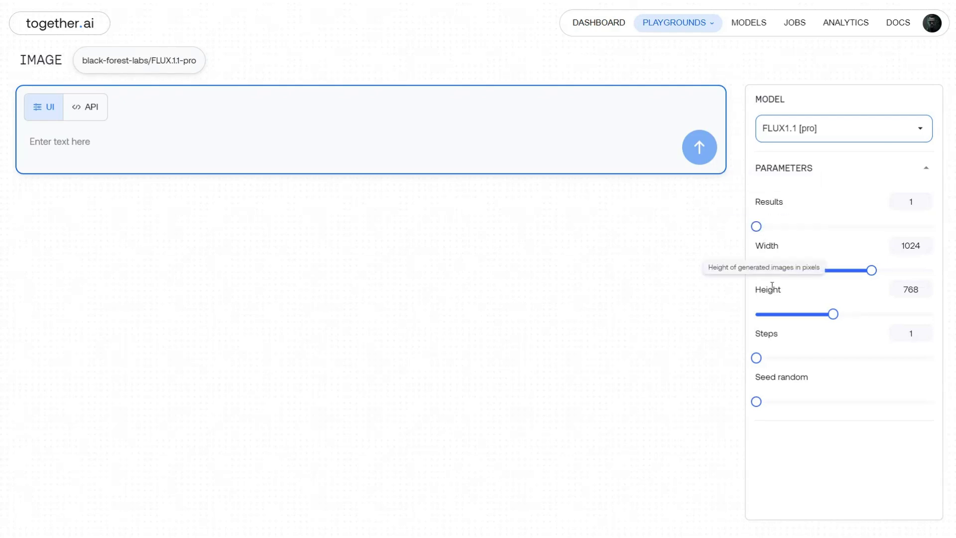
mouse_move(768, 330)
mouse_move(759, 402)
left_mouse_down()
mouse_move(902, 404)
mouse_move(752, 404)
left_mouse_up()
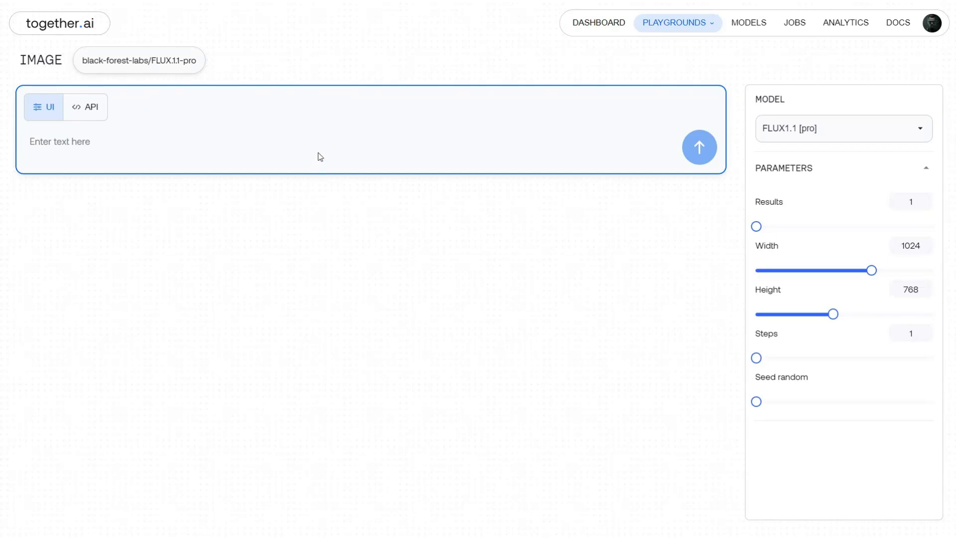
Generate an image from 'A beautiful woman in a Cafe.' and download the result.
type("A beautiful woman in a Cafe.")
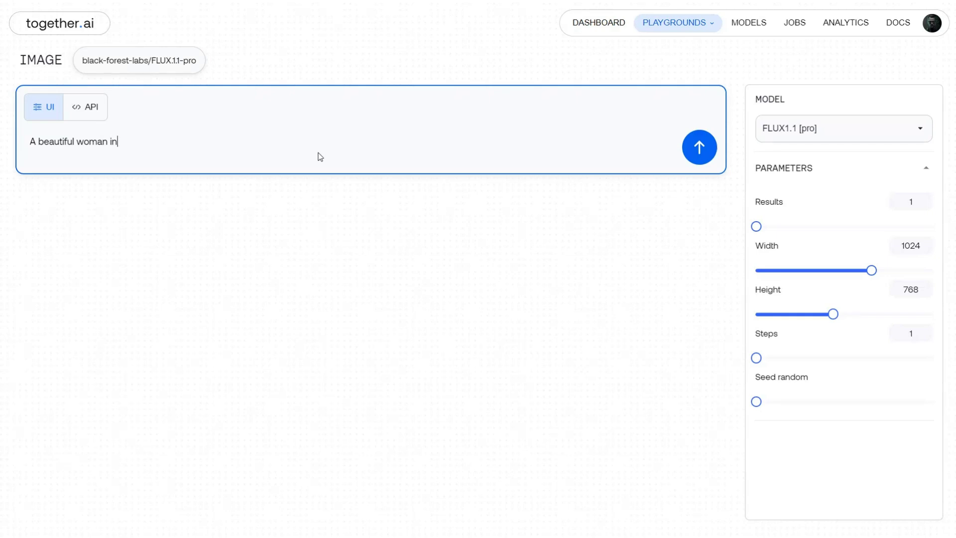
left_click(699, 148)
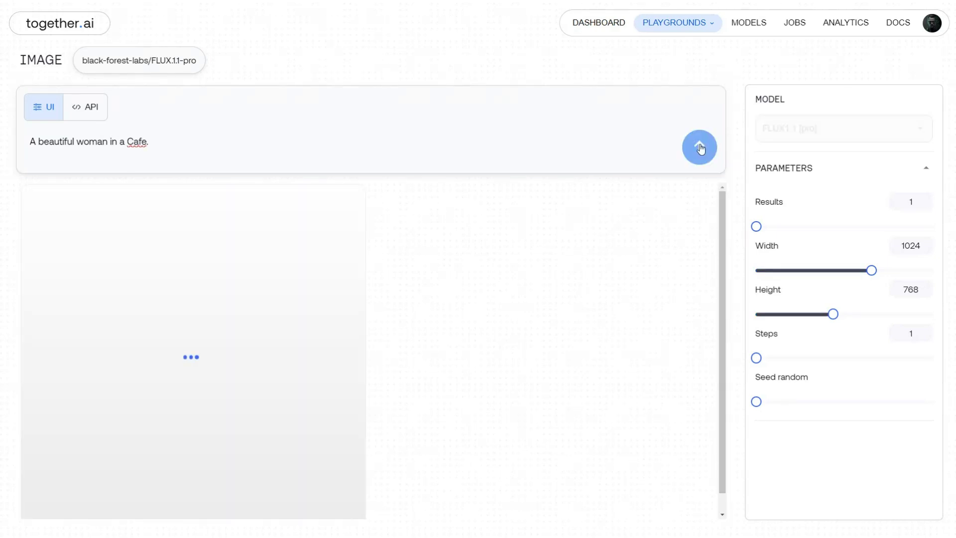
mouse_move(280, 300)
left_click(43, 207)
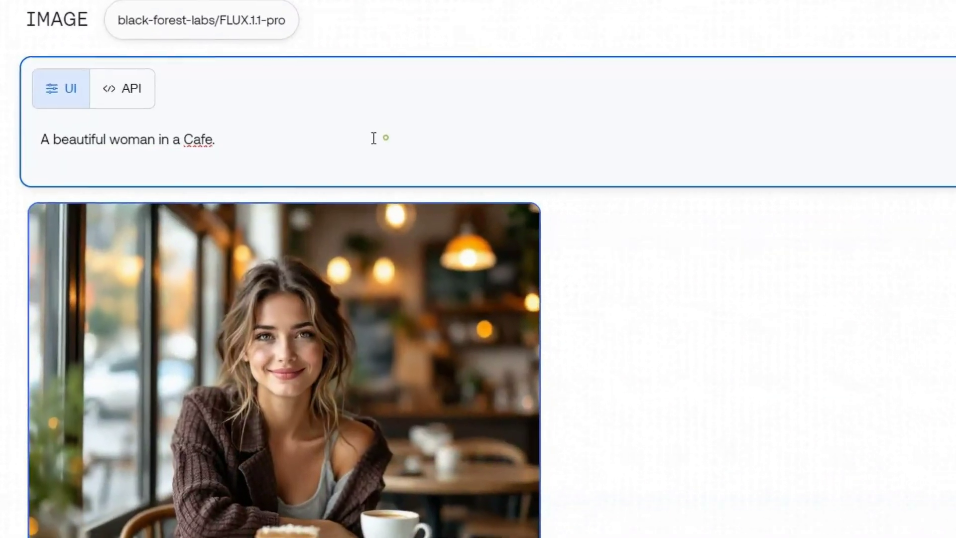
Replace the prompt with 'Low quality phone photo, snapchat, grainy, a teenage man taking a mirror selfie.' and generate.
left_click_drag(255, 141, 18, 141)
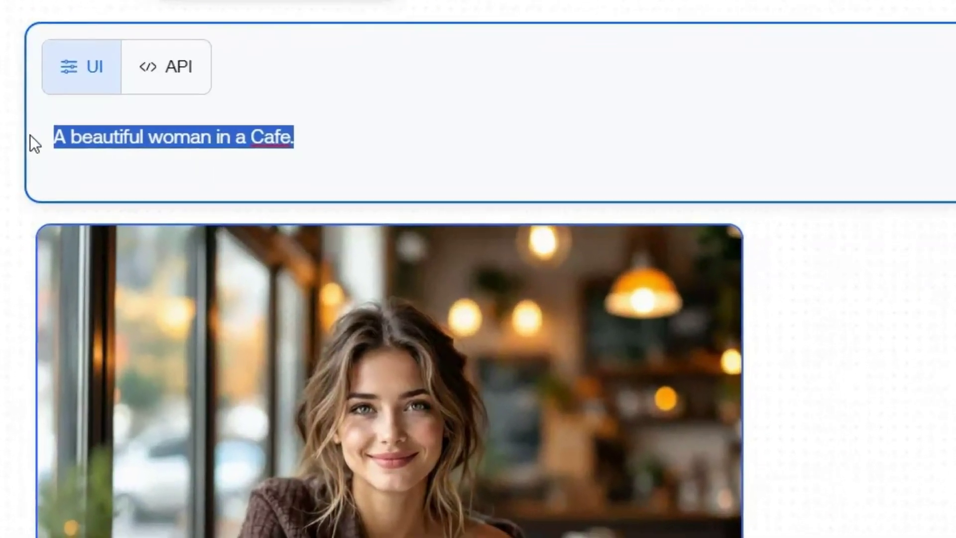
key("BackSpace")
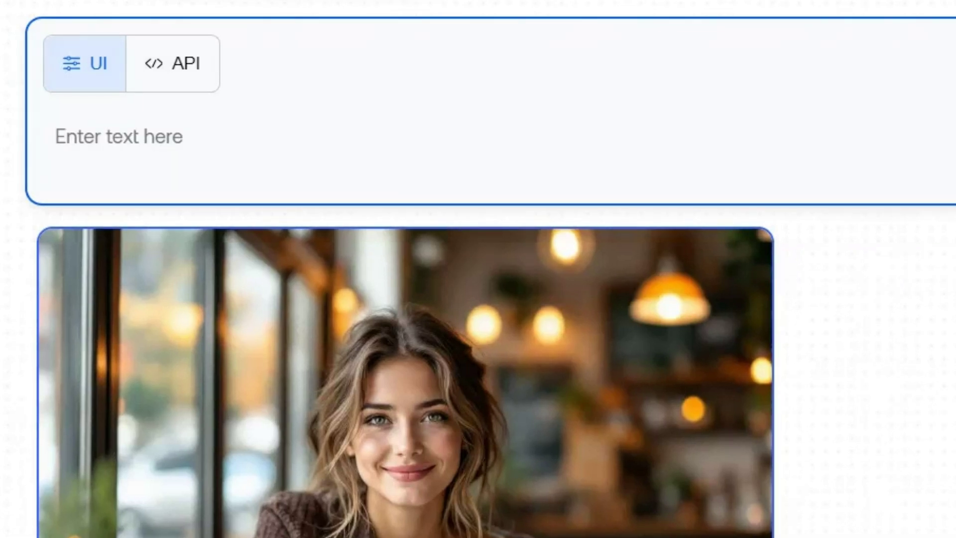
type("Low quality phone photo, snapchat, grainy,")
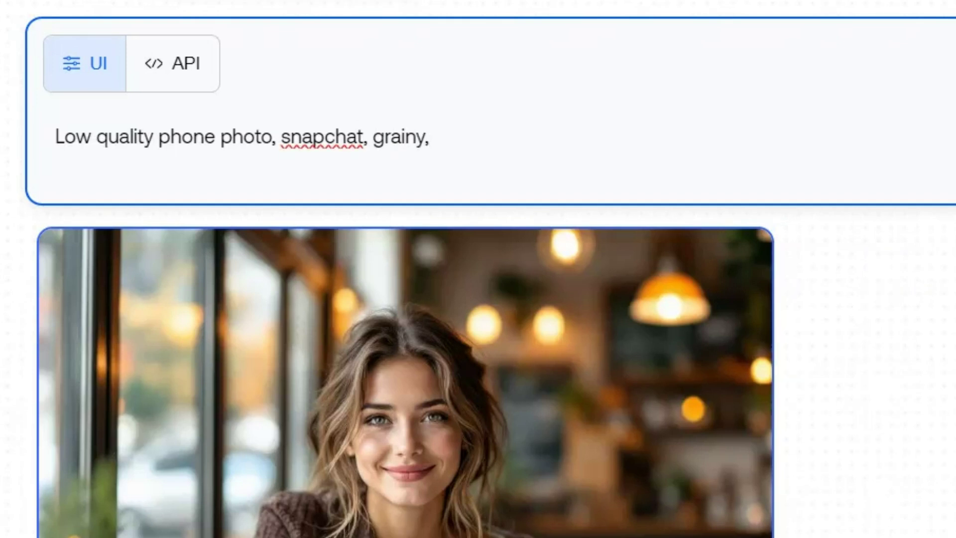
type(" a teenage man taking a mirror selfie.")
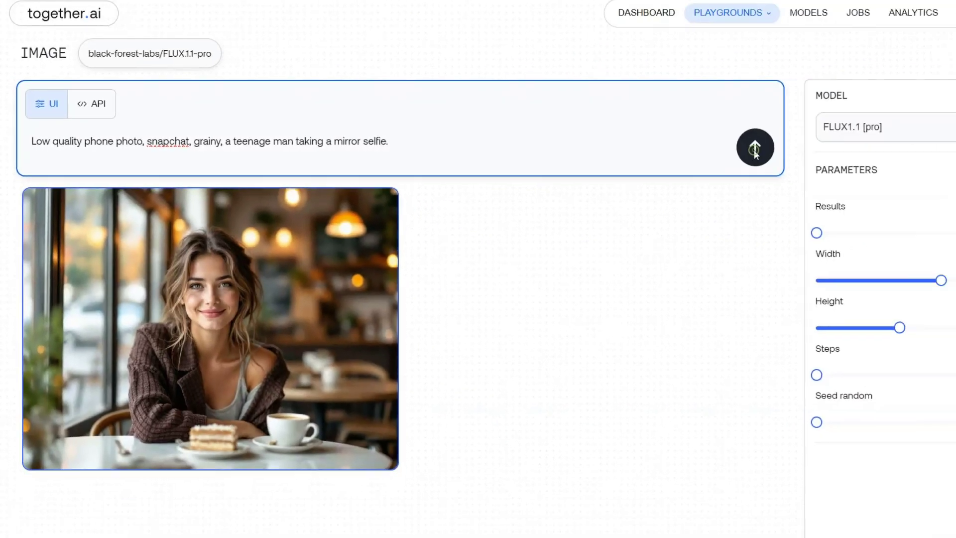
left_click(698, 151)
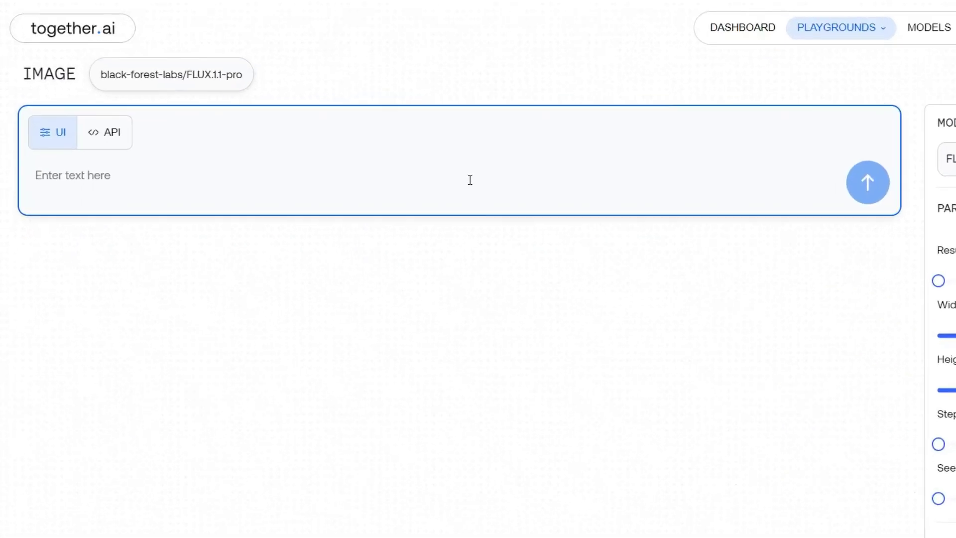
Enter the prompt 'selfie.jpg', then start a new prompt reading 'dinner_20101210.jpg'.
type("selfie,")
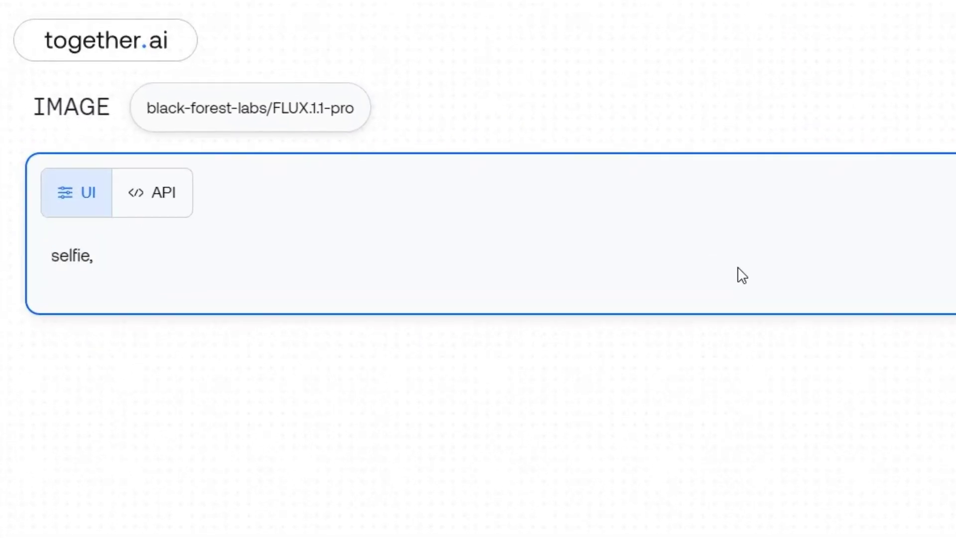
type("jpg")
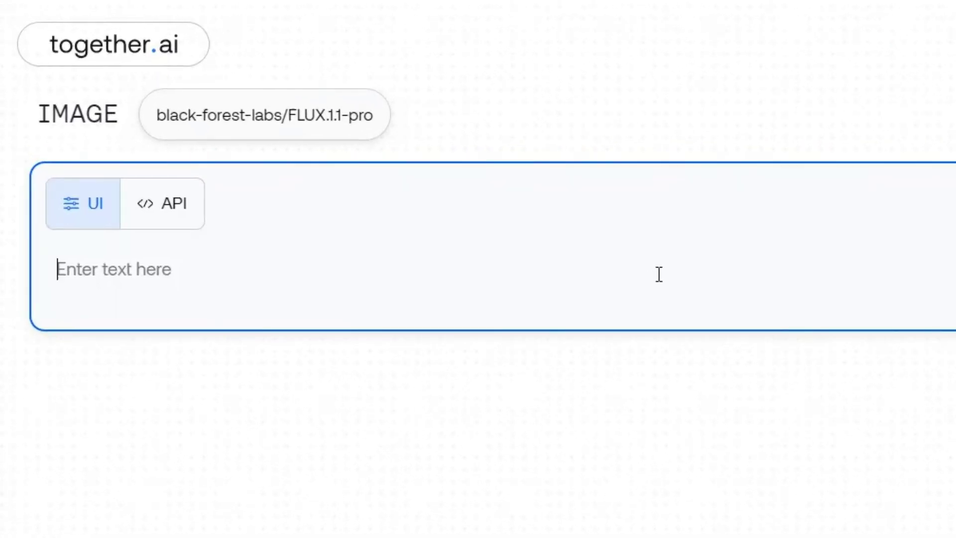
type("dinner_2010")
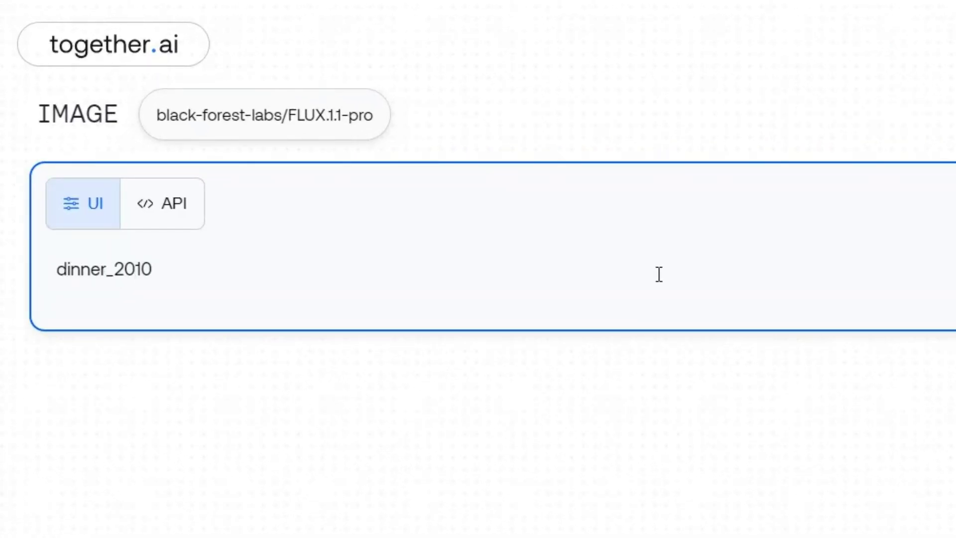
type("1210.jpg")
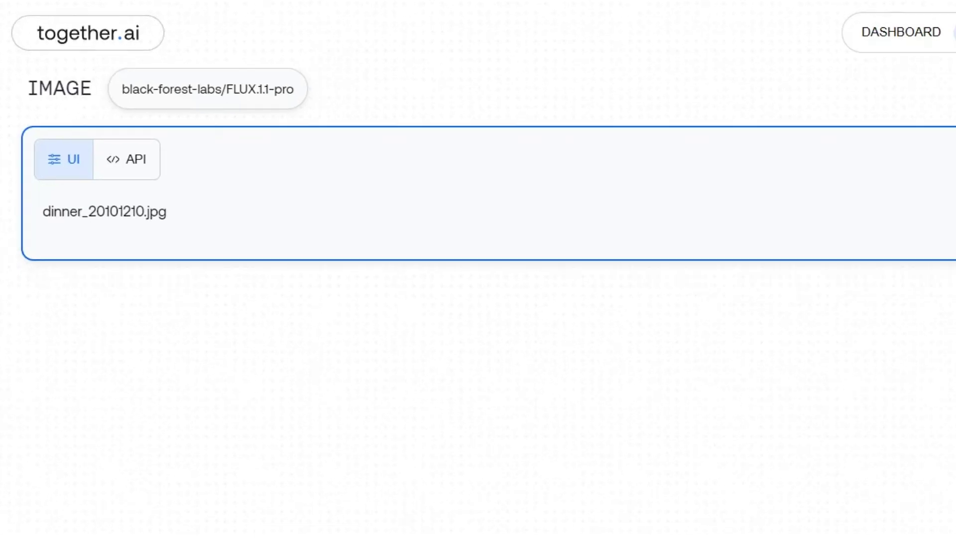
Generate images from 'dinner_20101210.jpg' and then from '20010506_Passport_Photo.jpg'.
left_click(700, 143)
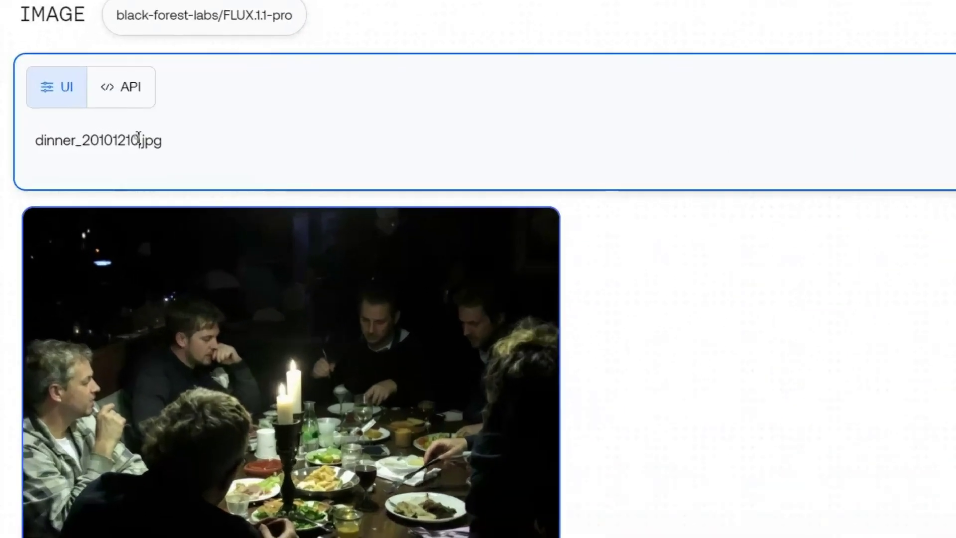
left_click_drag(139, 140, 12, 144)
type("2001")
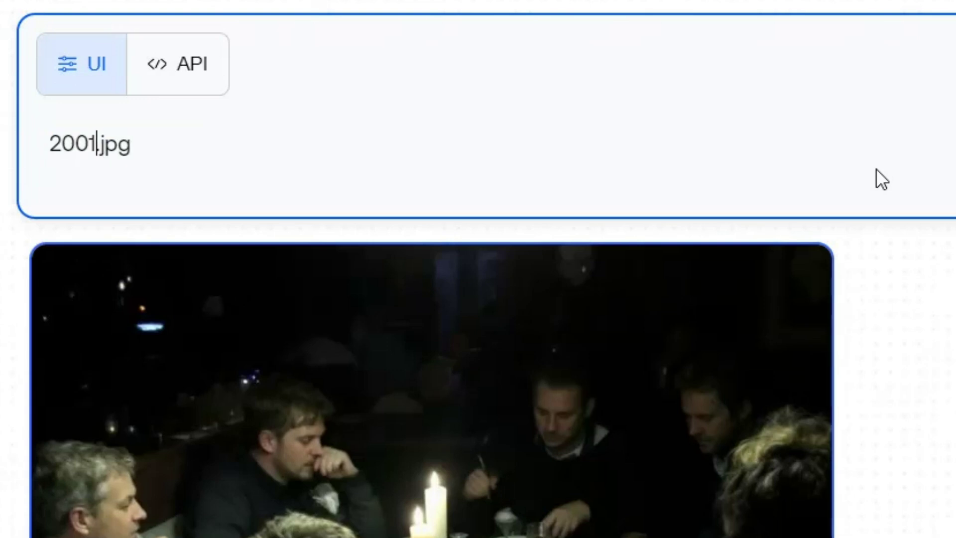
type("0506_Passport_Photo")
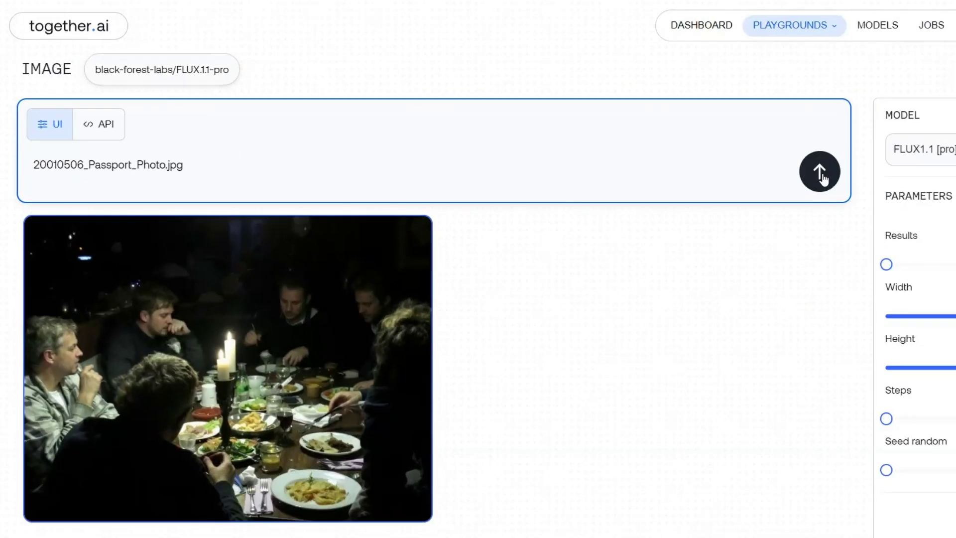
left_click(822, 170)
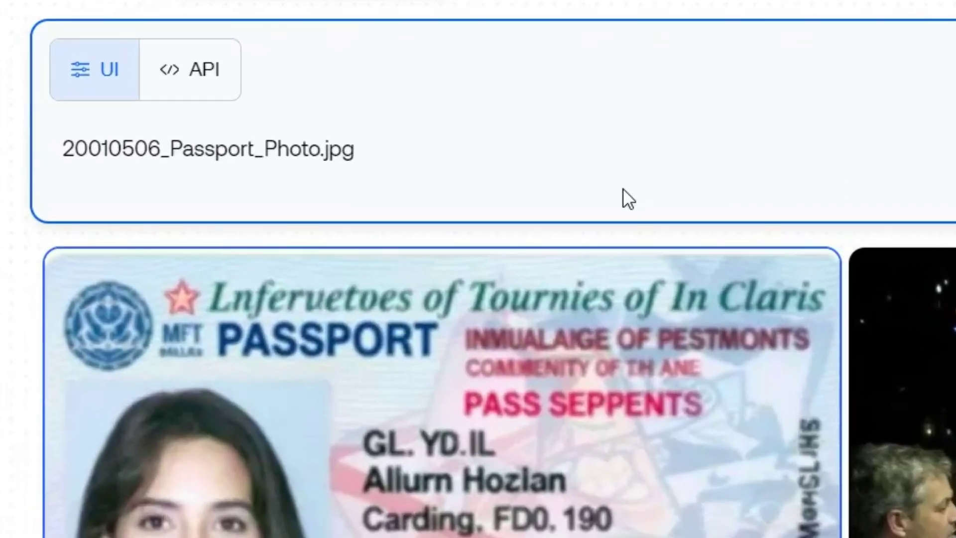
Generate images from the prompt 'IMG_1016.CR2', then from 'IMG_1016.CR2 Cat'.
left_click_drag(359, 150, 60, 150)
key("BackSpace")
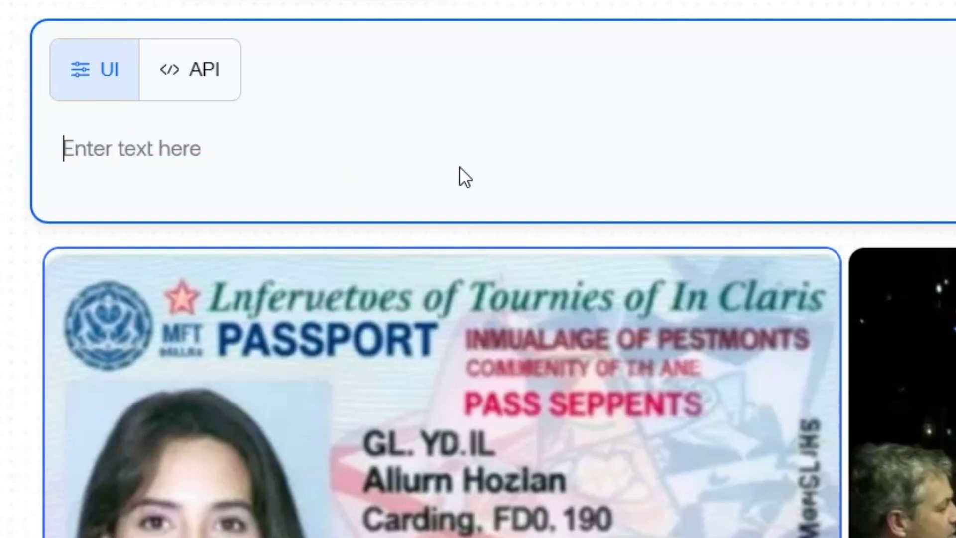
type("IMG_")
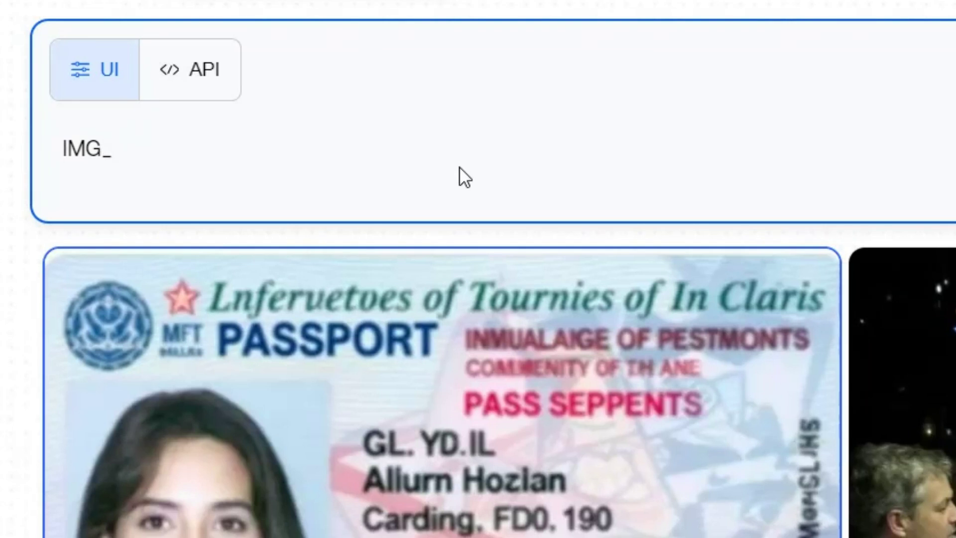
type("1016.CR2")
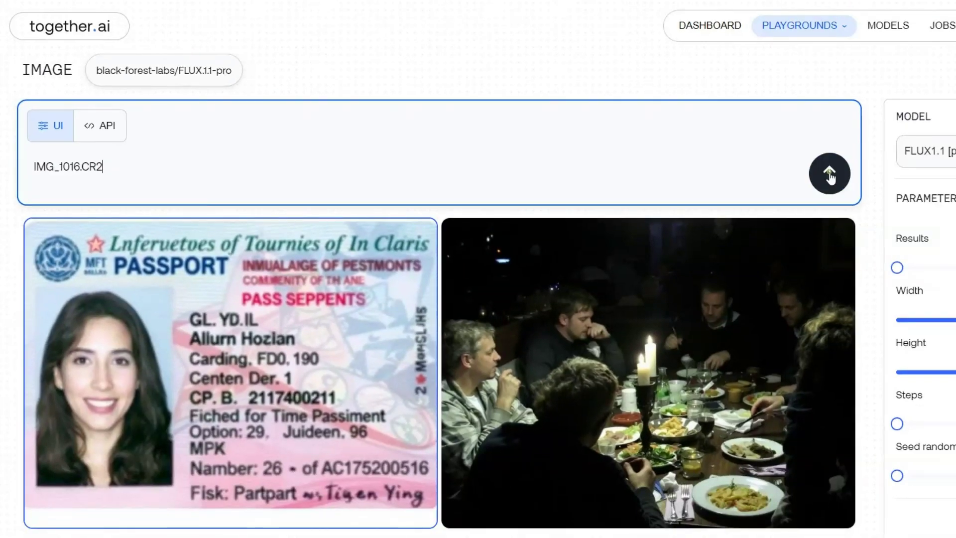
left_click(829, 175)
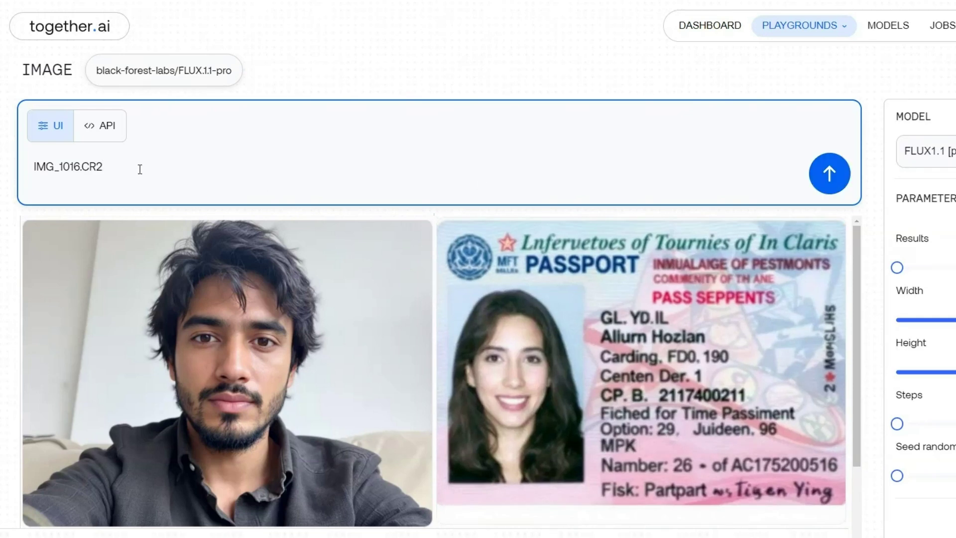
type("Cat")
left_click(829, 173)
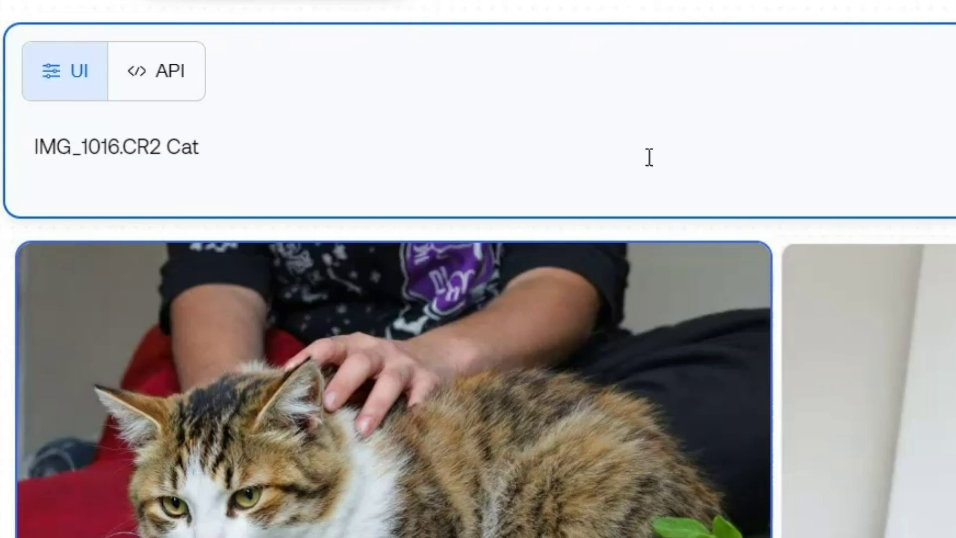
Change the prompt ending to '1025.HEIC Selfie' and generate the couple selfie.
left_click_drag(220, 154, 80, 152)
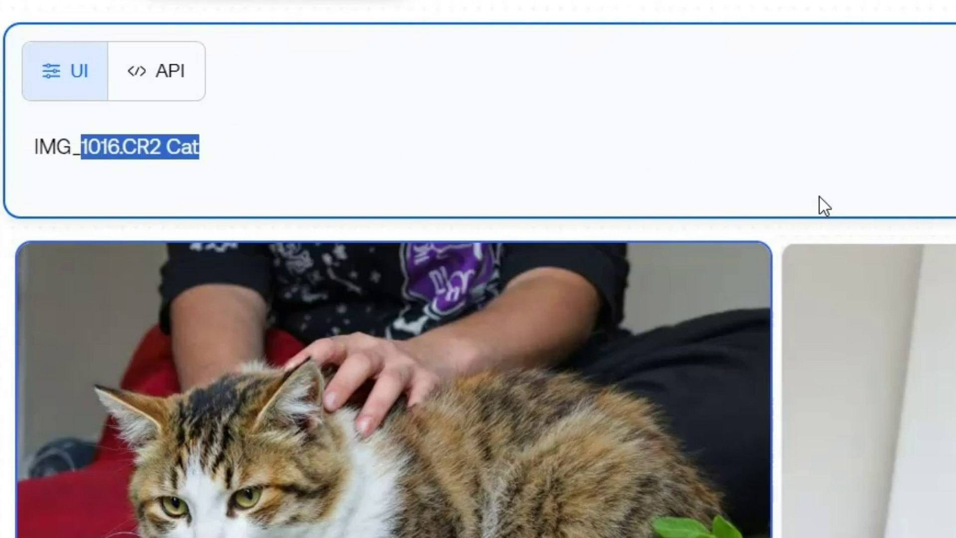
type("1025.HEIC")
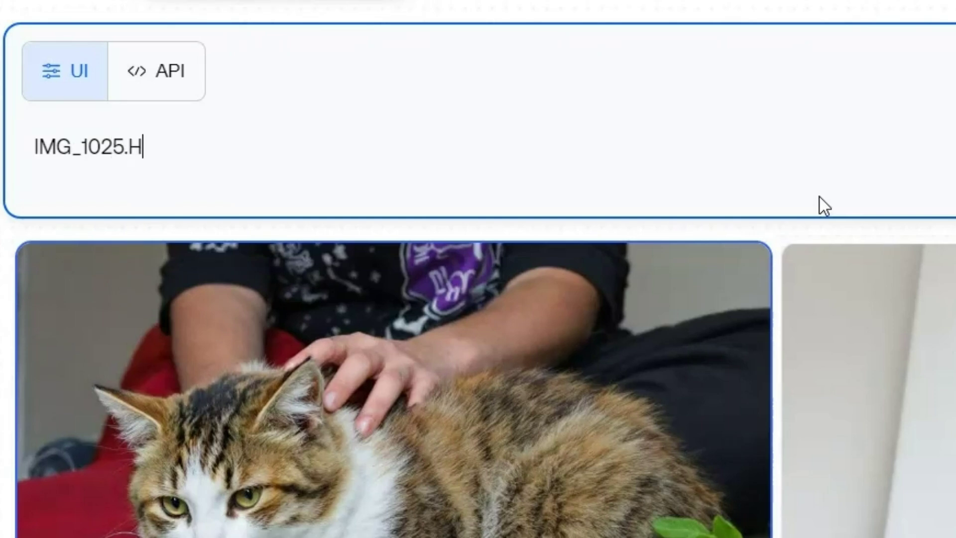
type(" Selfie")
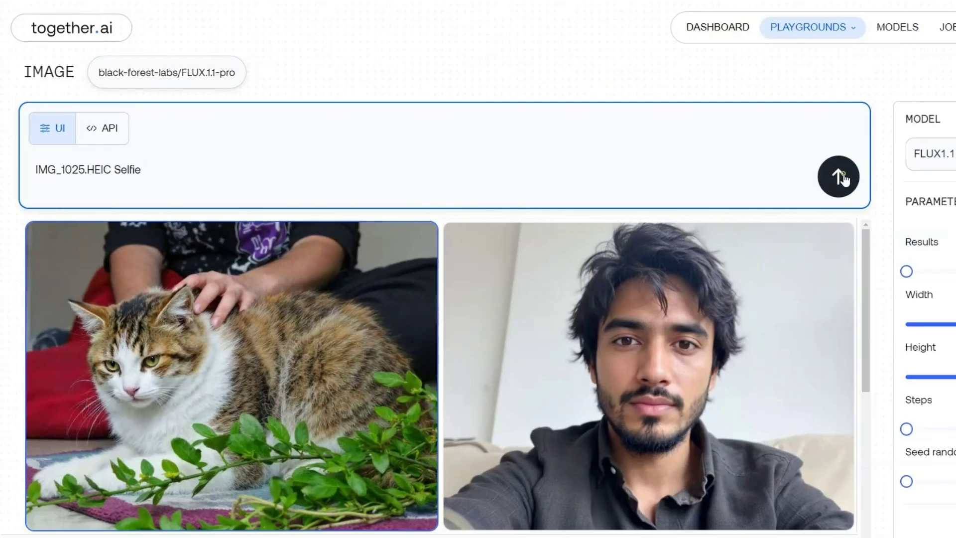
left_click(843, 177)
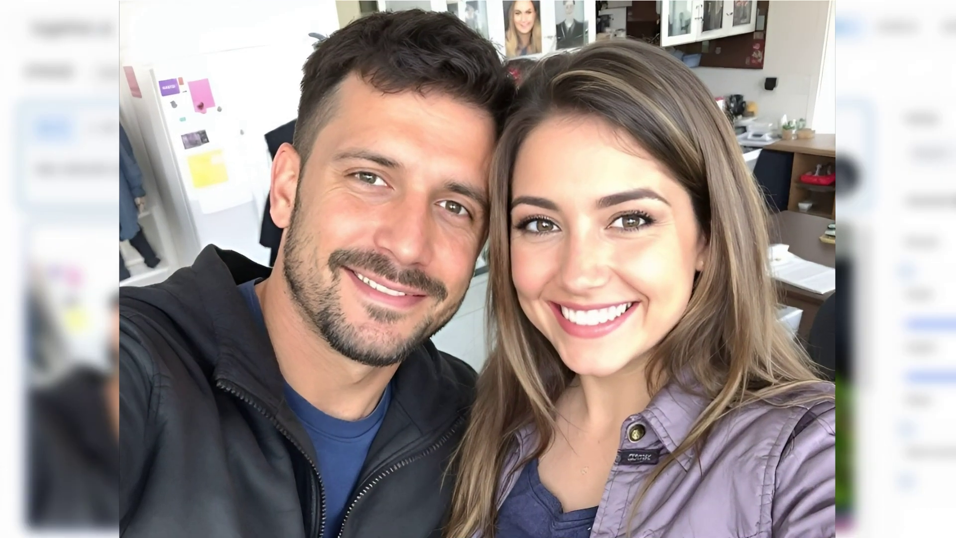
Paste the astronaut-riding-a-turtle 'I Love FLUX' prompt, generate it, and show the Model list.
key("shift+Left")
key("shift+Left")
key("shift+Left")
key("shift+Left")
key("shift+Left")
key("shift+Left")
key("shift+Left")
key("shift+Left")
key("shift+Left")
key("shift+Left")
key("shift+Left")
key("shift+Left")
key("shift+Left")
key("shift+Left")
key("shift+Left")
key("shift+Left")
key("shift+Left")
key("shift+Left")
key("shift+Left")
key("shift+Left")
key("BackSpace")
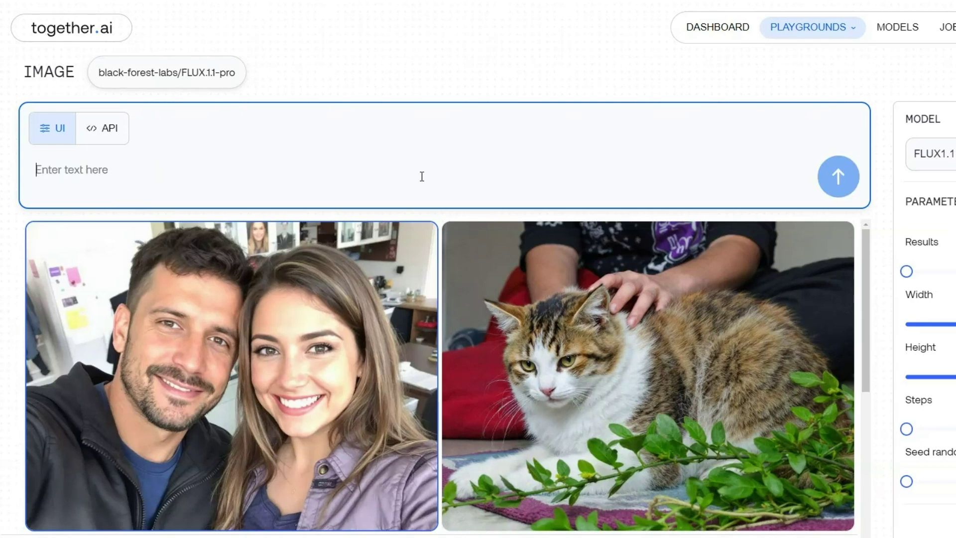
type("An astronaut riding a giant turtle through a desert landscape. The astronaut is waving a flag that says \"I Love FLUX\"")
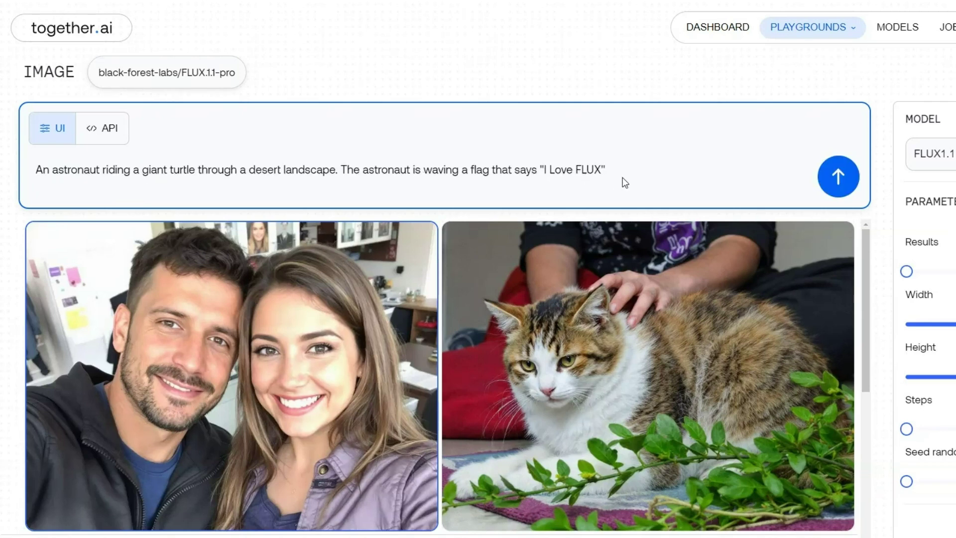
left_click(841, 178)
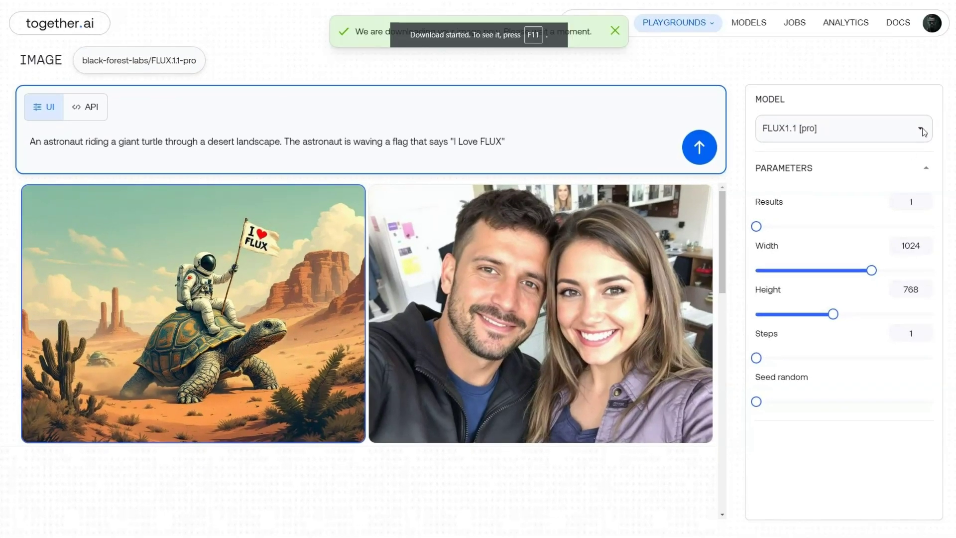
left_click(920, 130)
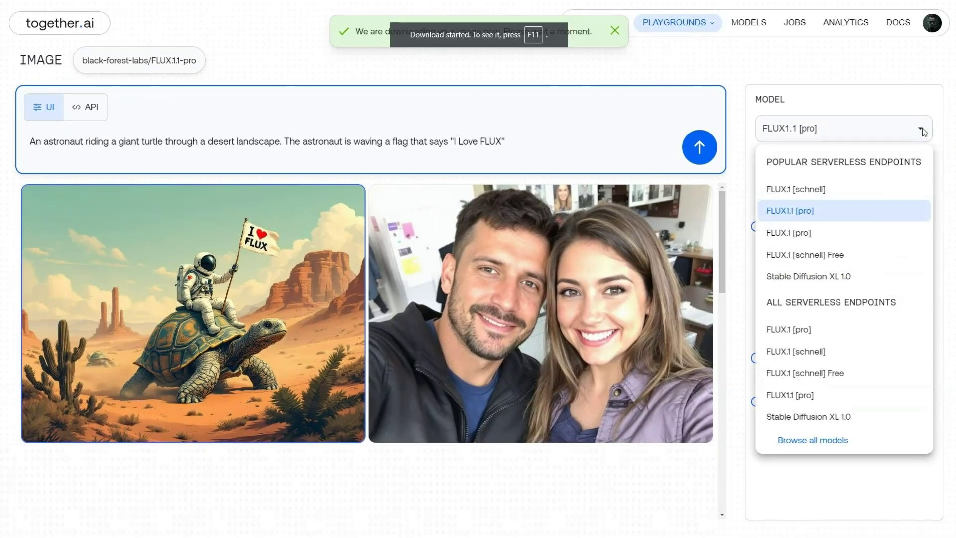